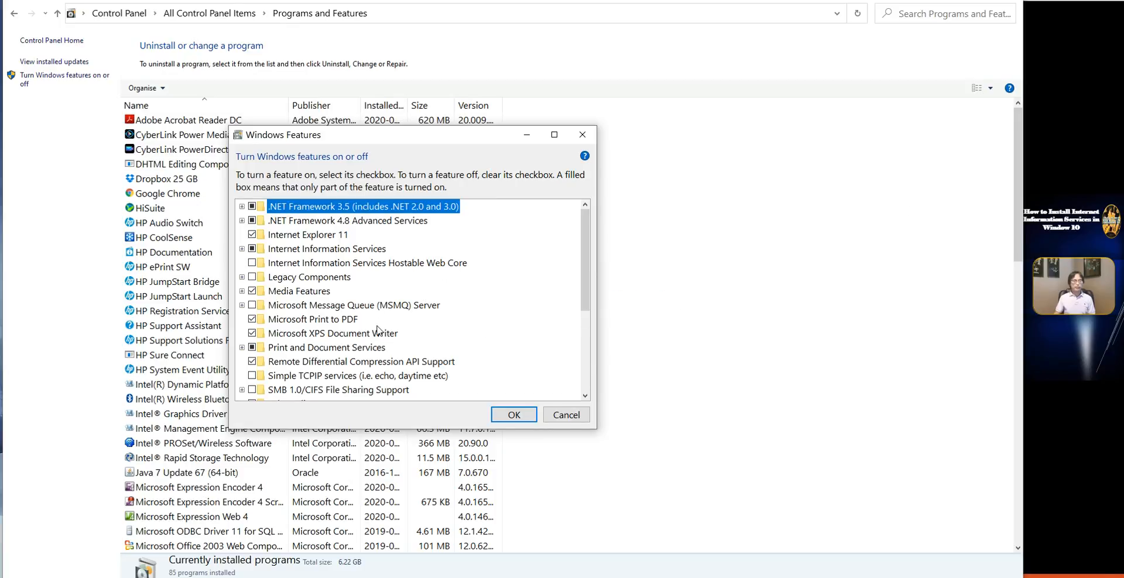
- Enable IIS Management Console under Web Management Tools of Internet Information Services
click(241, 249)
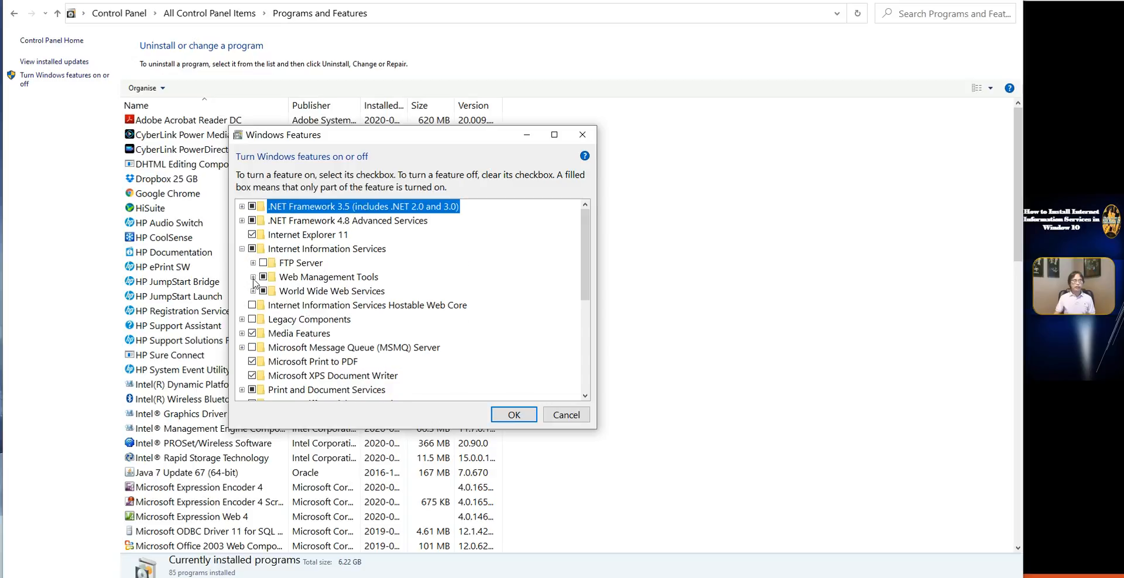
click(253, 278)
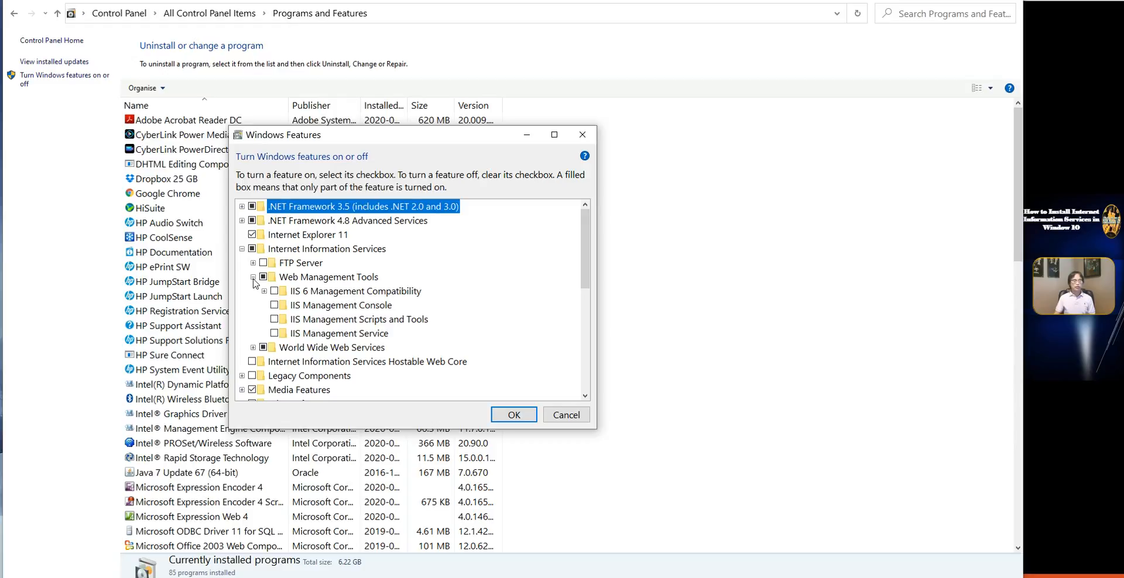
click(274, 306)
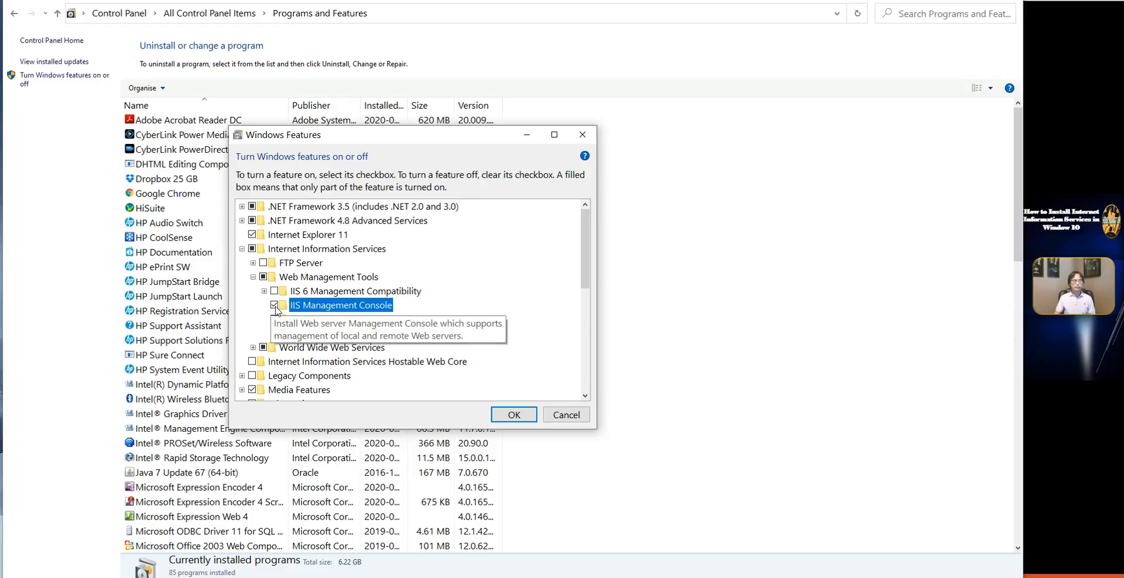
- Enable ASP.NET 3.5 and ASP.NET 4.8 under Application Development Features of World Wide Web Services
click(253, 347)
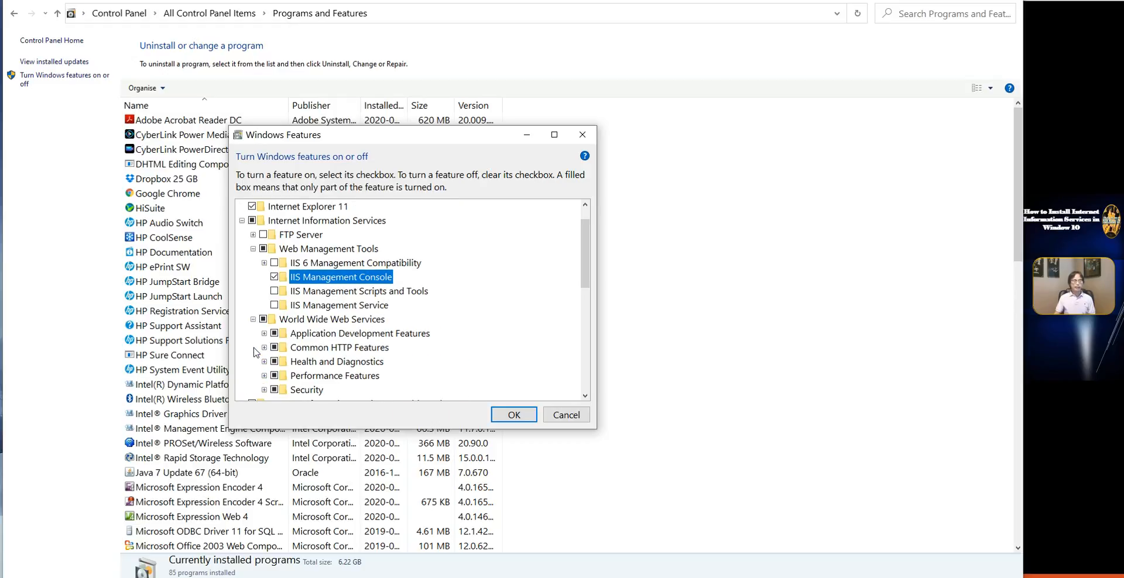
scroll(256, 351, down, 1)
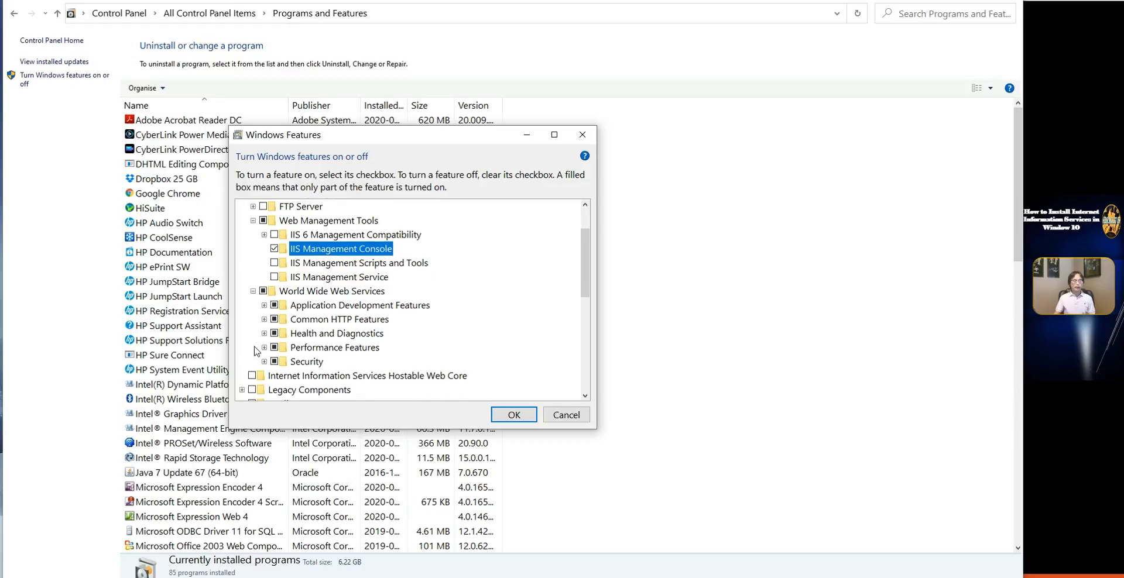
click(264, 305)
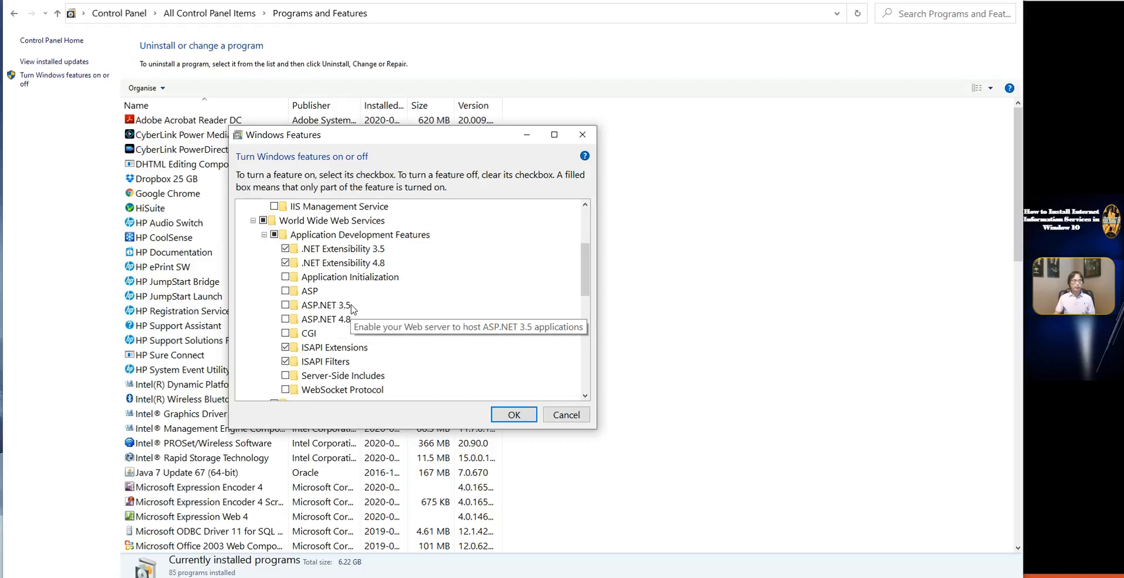
click(286, 305)
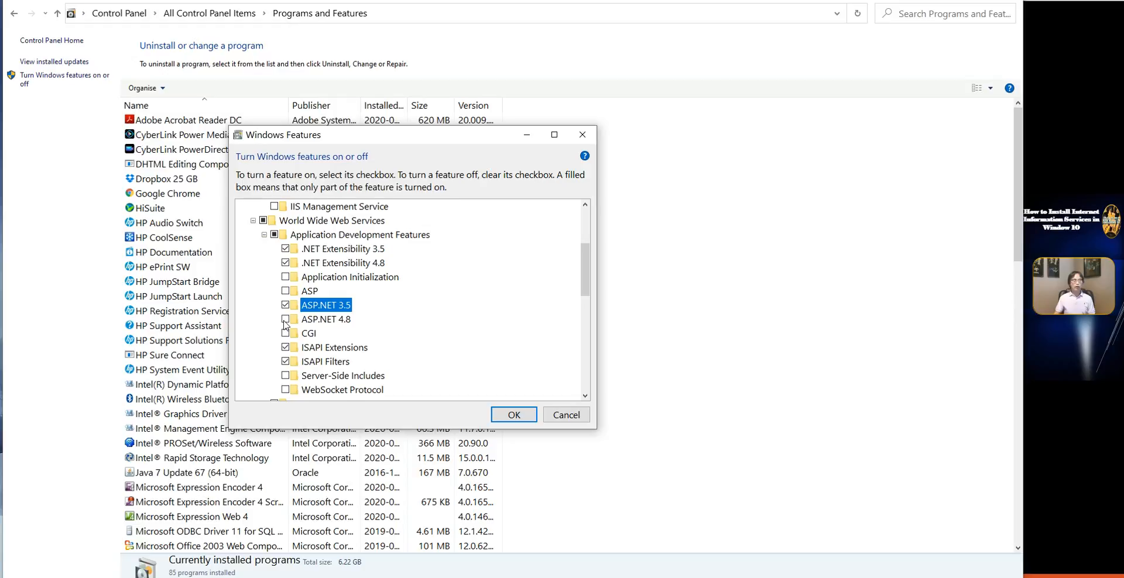
click(286, 320)
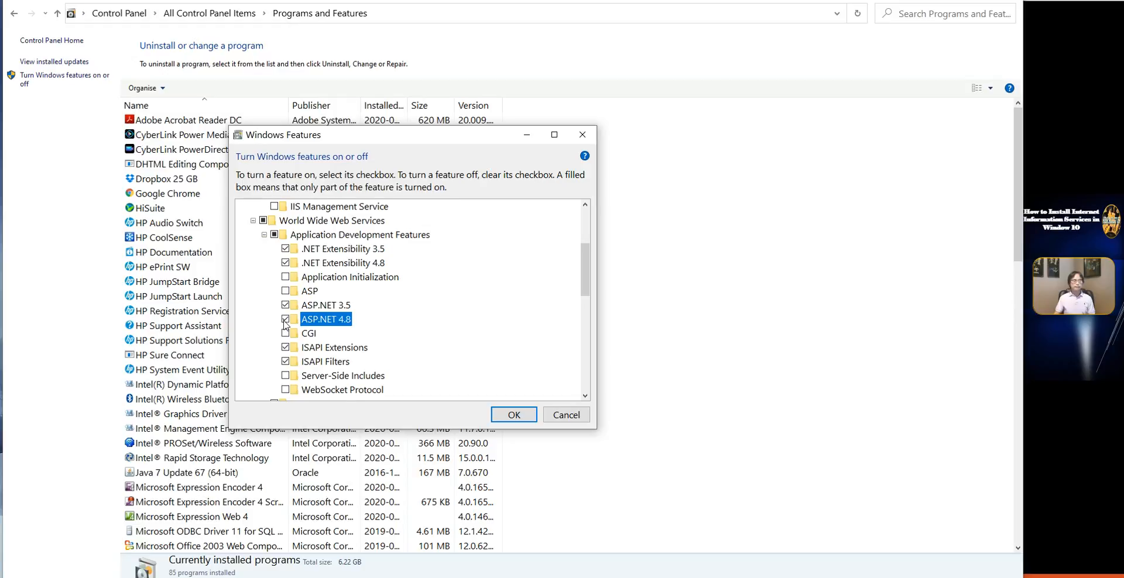
scroll(286, 323, down, 2)
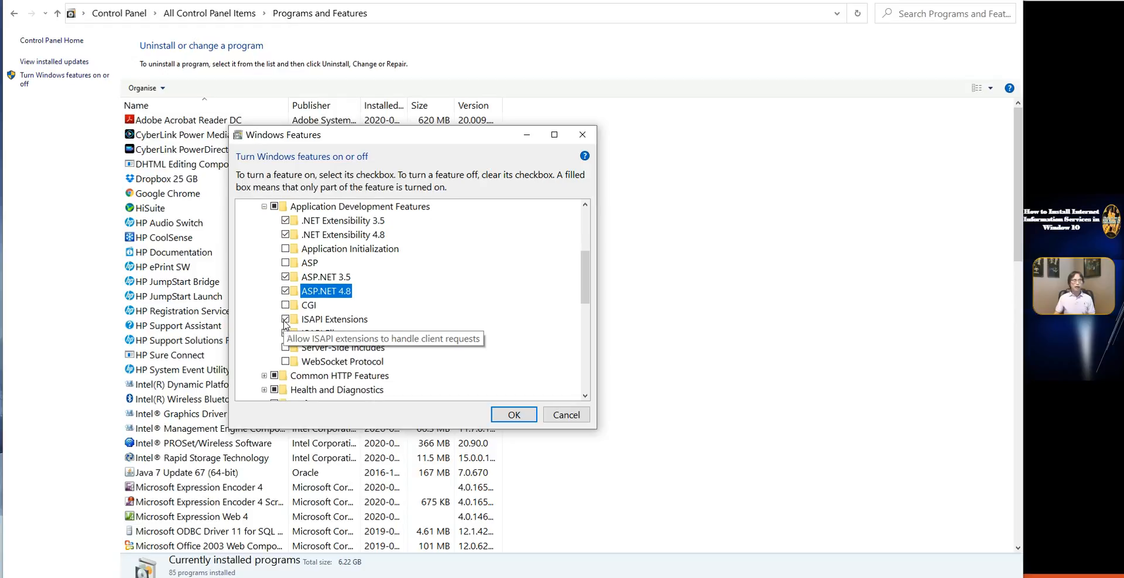
scroll(286, 323, down, 1)
click(286, 320)
scroll(286, 324, down, 4)
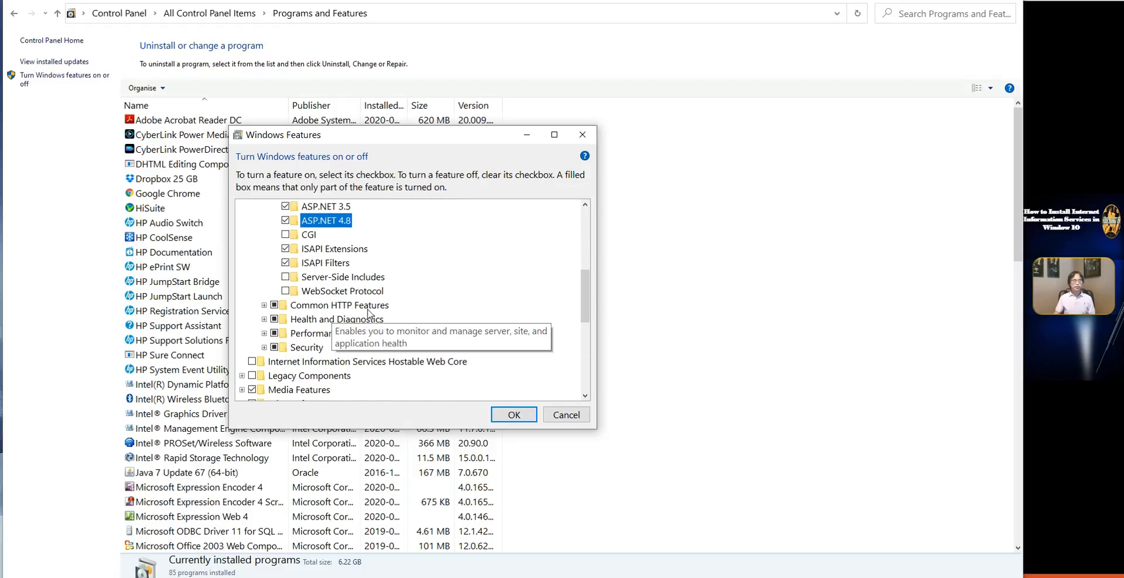
- Under Common HTTP Features, have HTTP Errors enabled along with Directory Browsing and Static Content
click(264, 306)
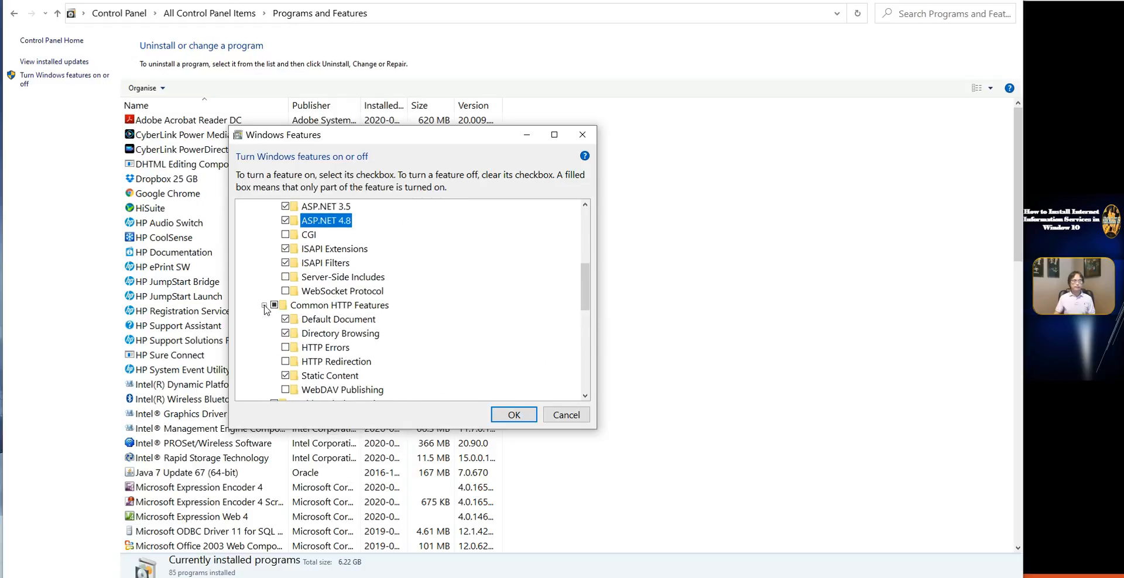
scroll(388, 322, down, 1)
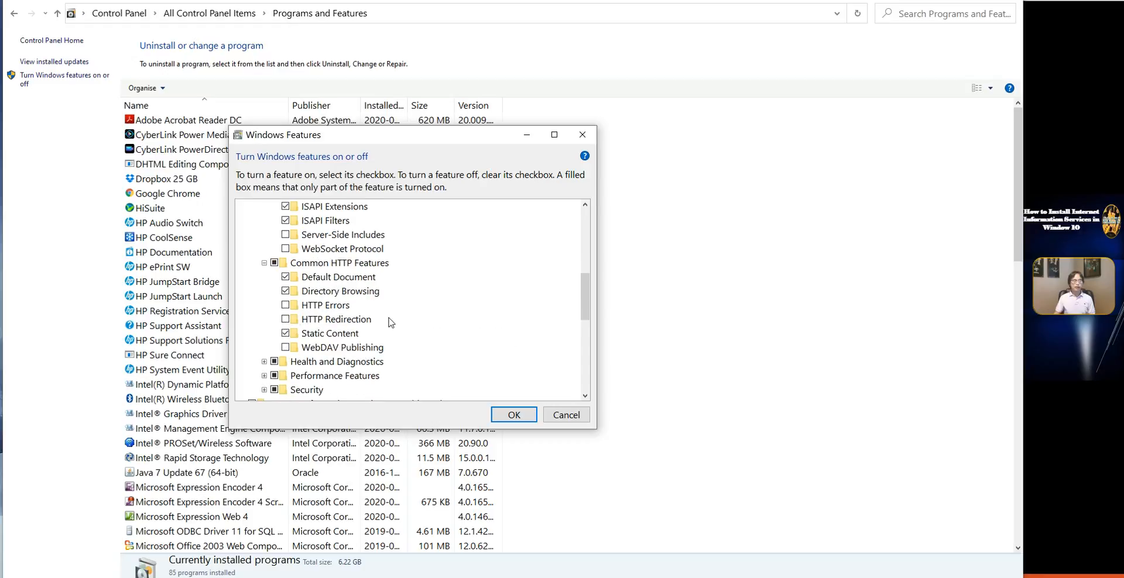
click(286, 292)
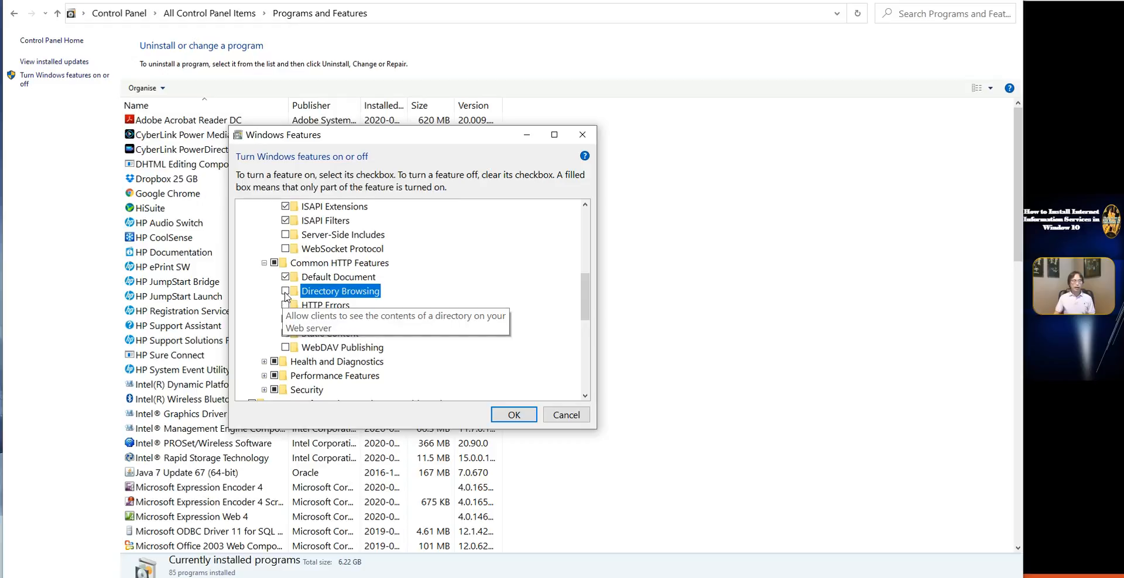
click(285, 293)
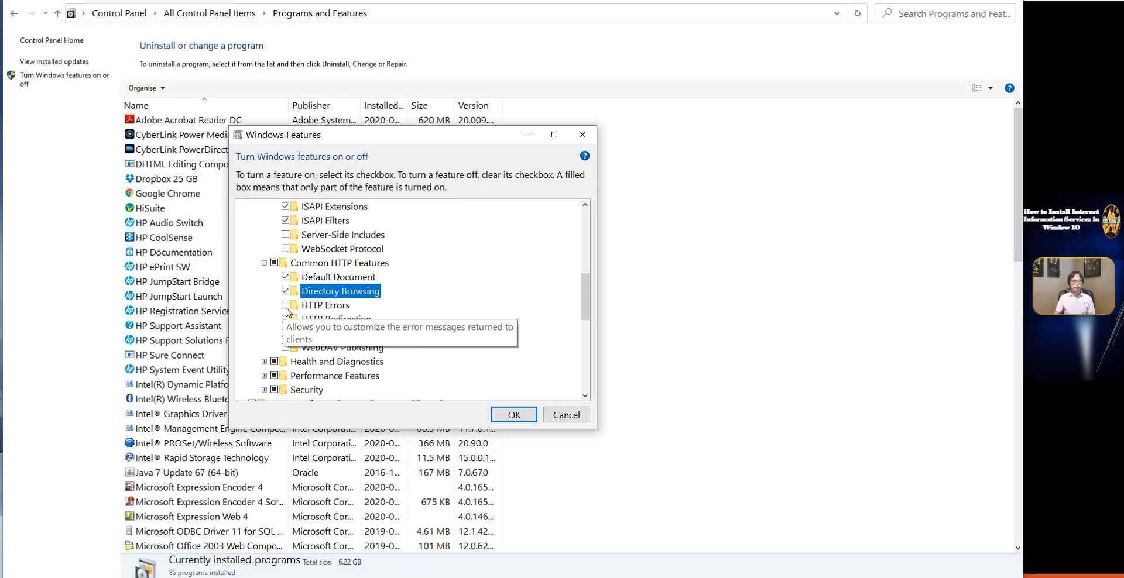
click(285, 306)
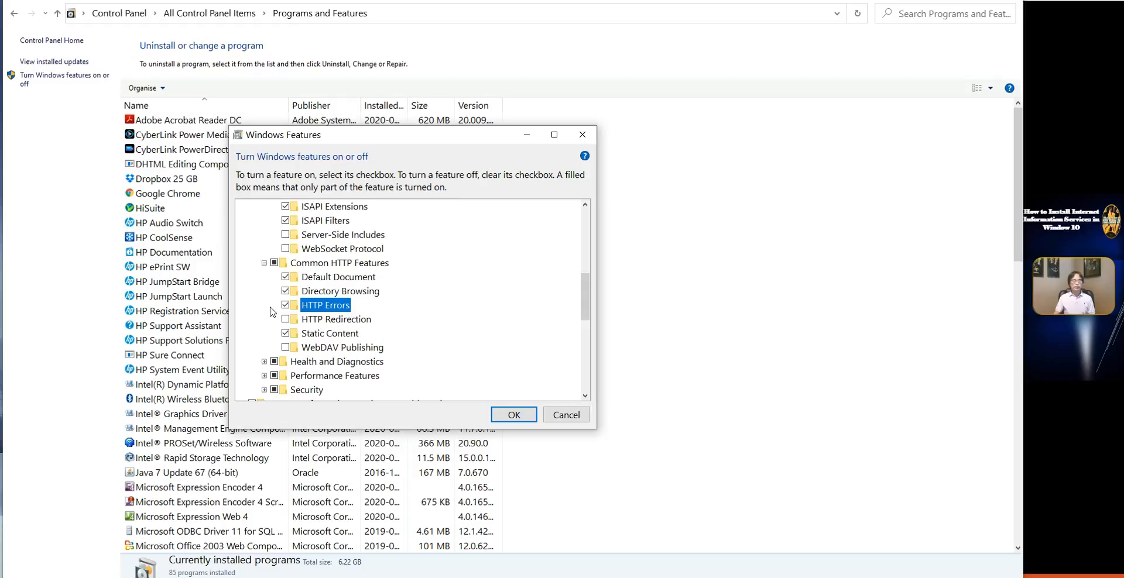
click(286, 334)
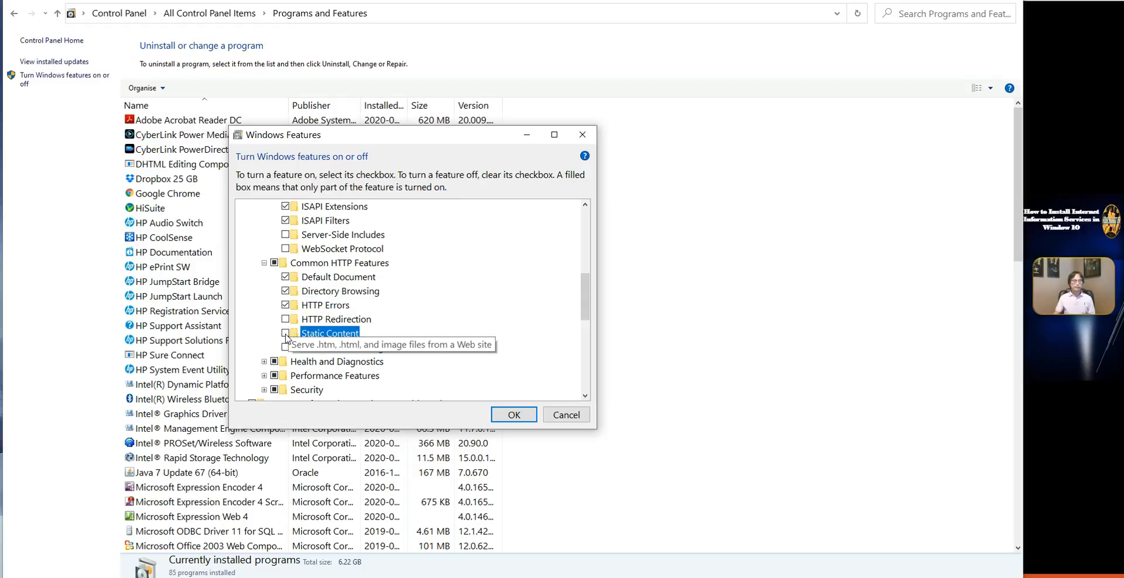
scroll(282, 335, down, 2)
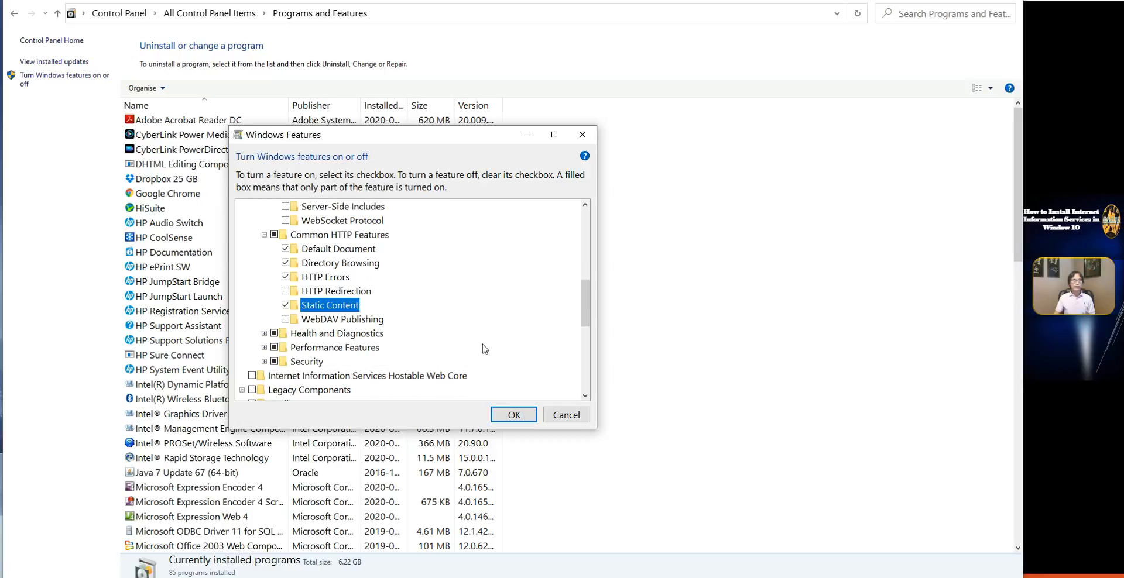
scroll(483, 348, down, 1)
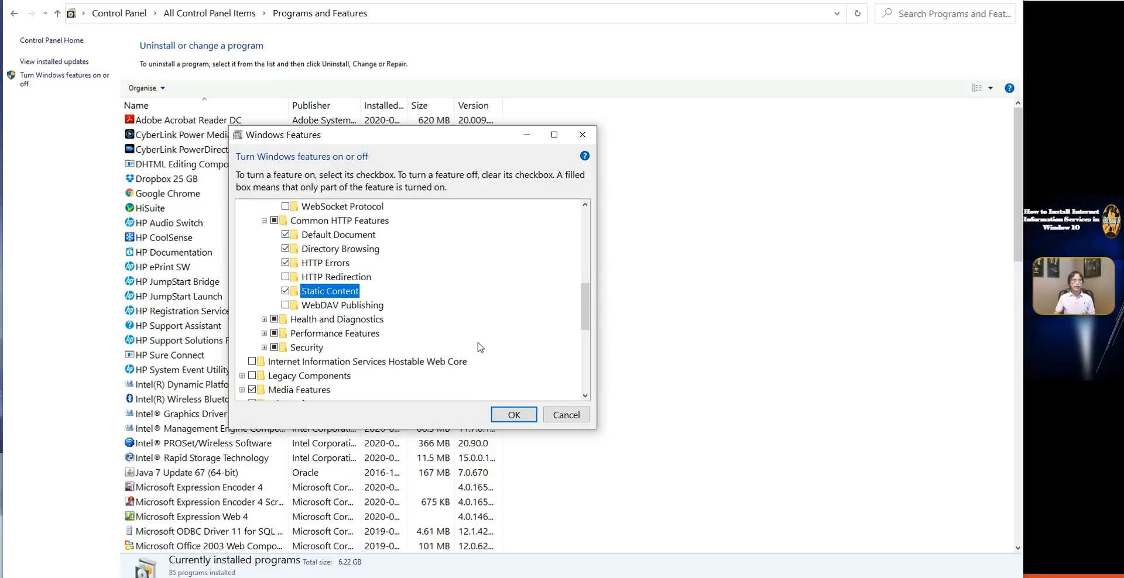
- Enable HTTP Logging under Health and Diagnostics of World Wide Web Services
click(264, 320)
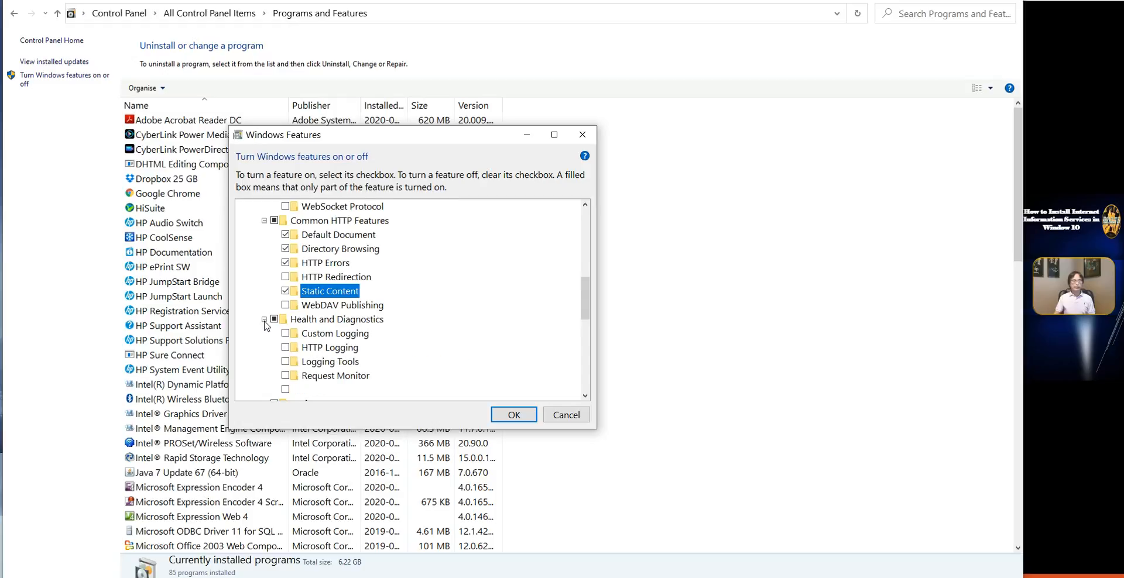
scroll(486, 357, down, 2)
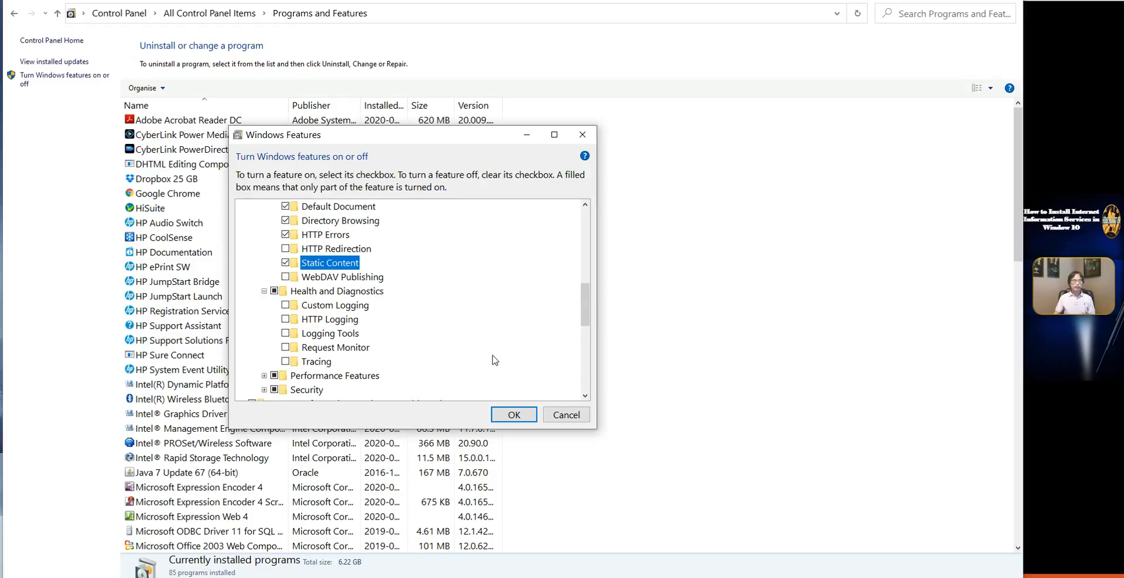
scroll(494, 360, down, 1)
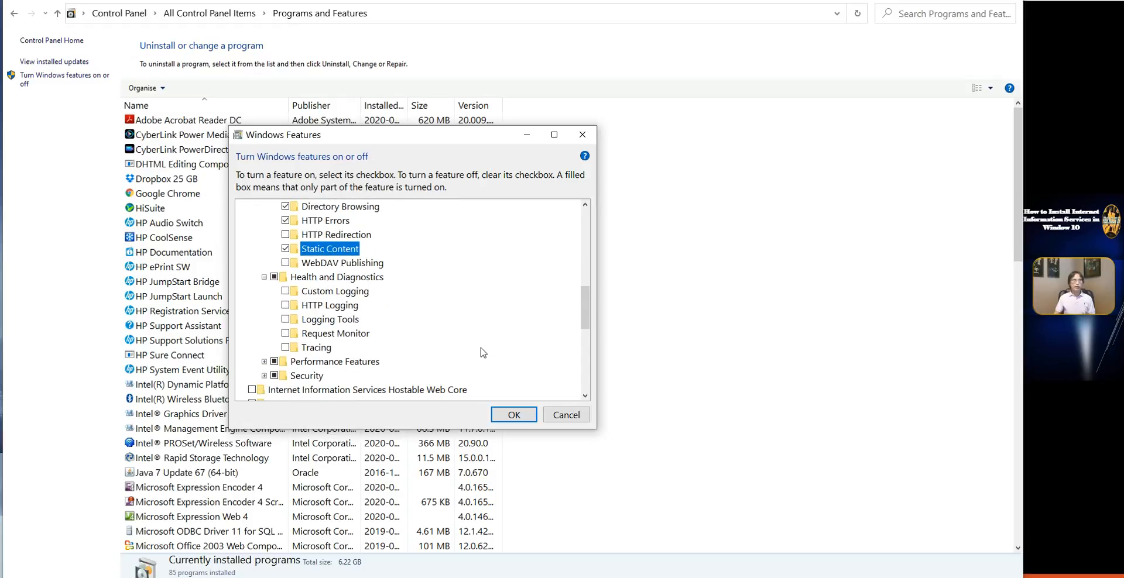
click(285, 306)
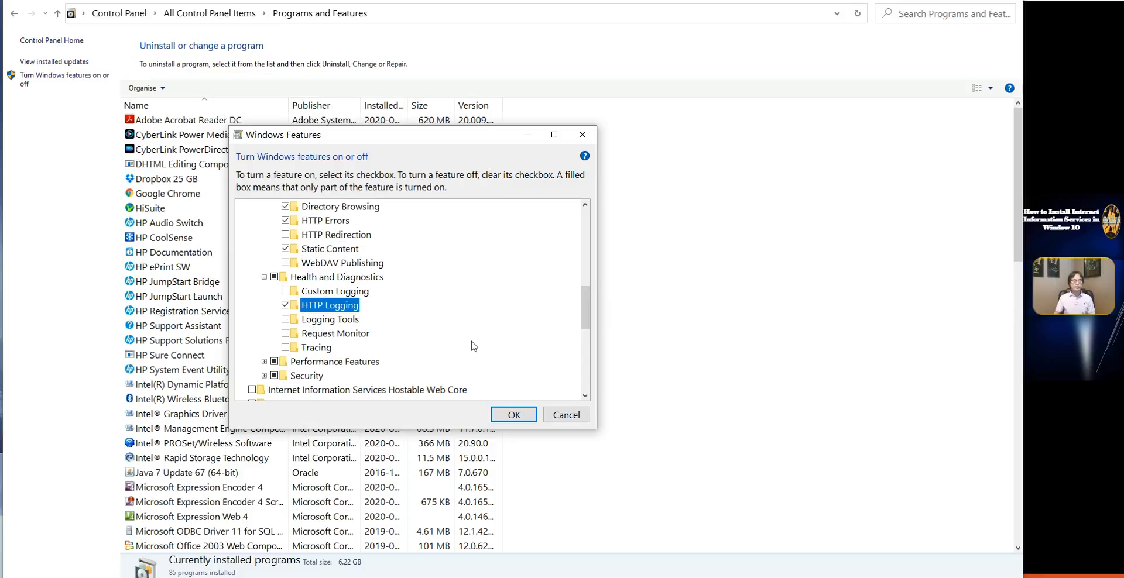
- Enable Static Content Compression under Performance Features, then apply the Windows feature changes and dismiss the completion dialog
scroll(397, 329, down, 2)
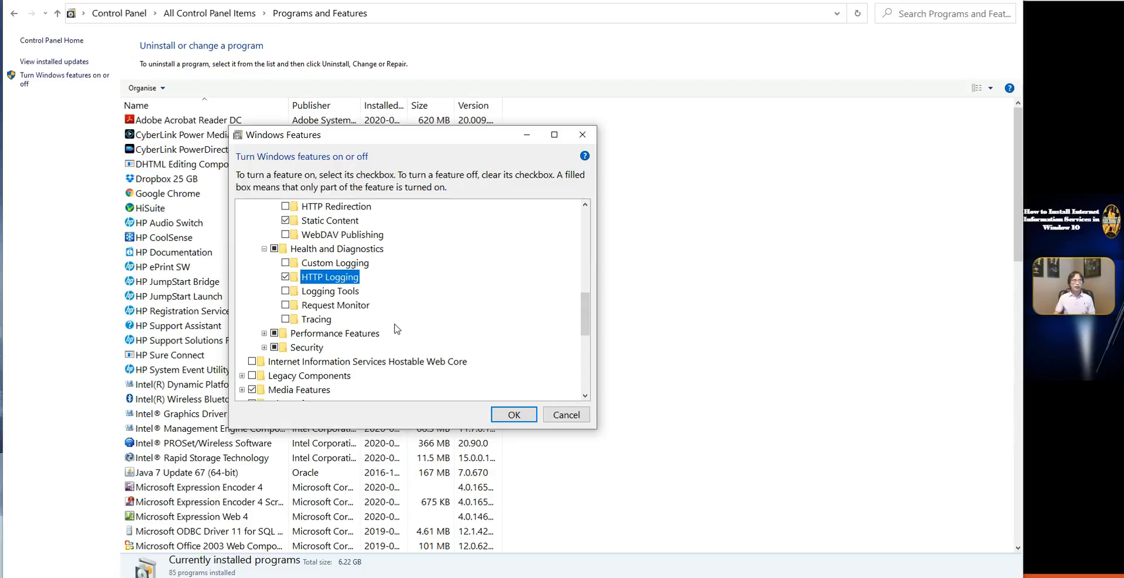
click(264, 334)
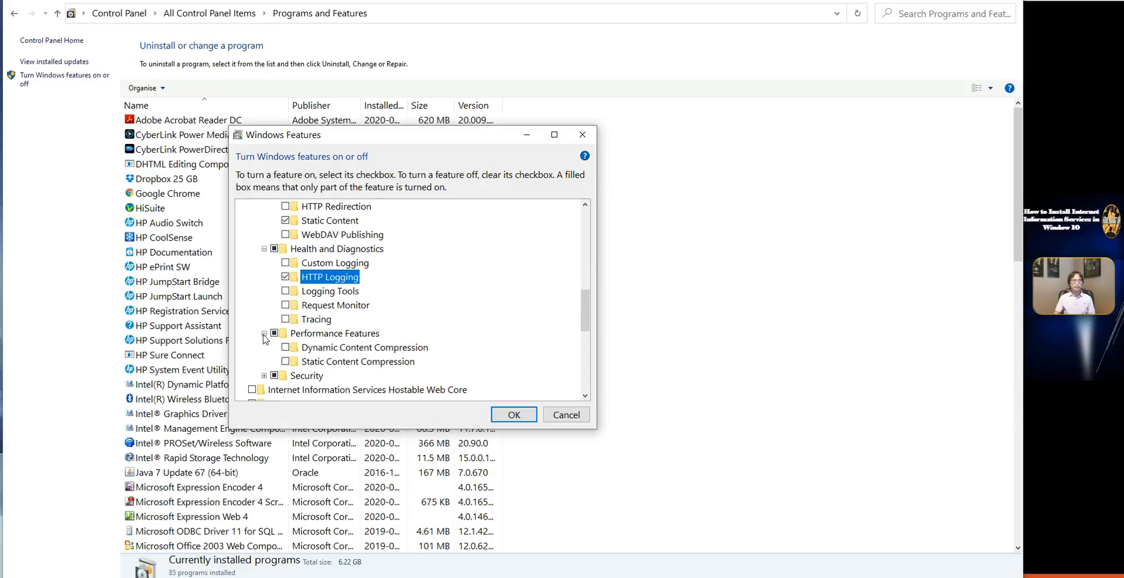
scroll(413, 345, down, 1)
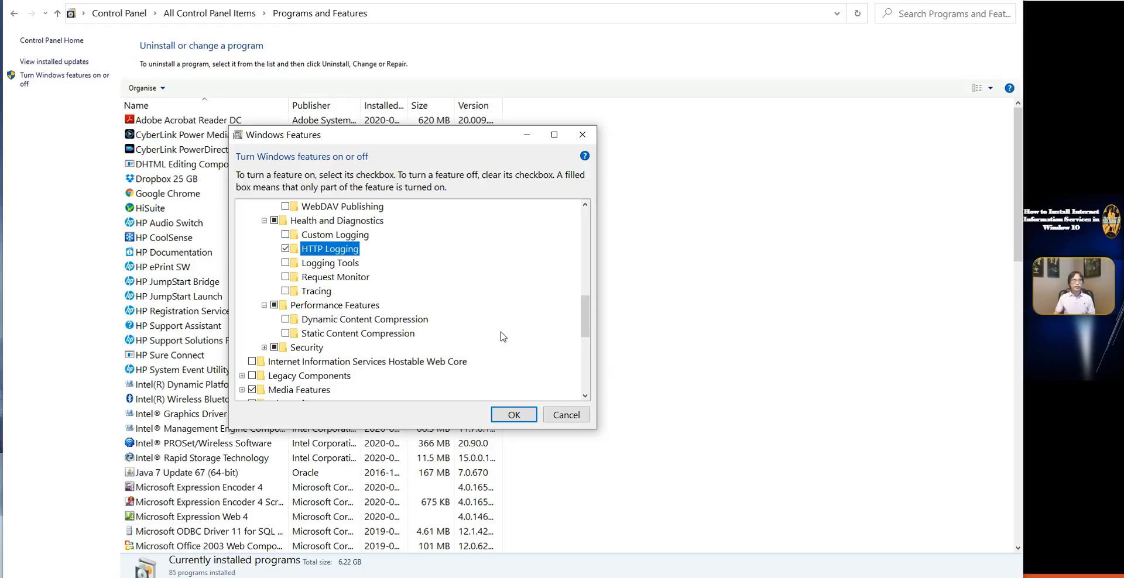
click(287, 334)
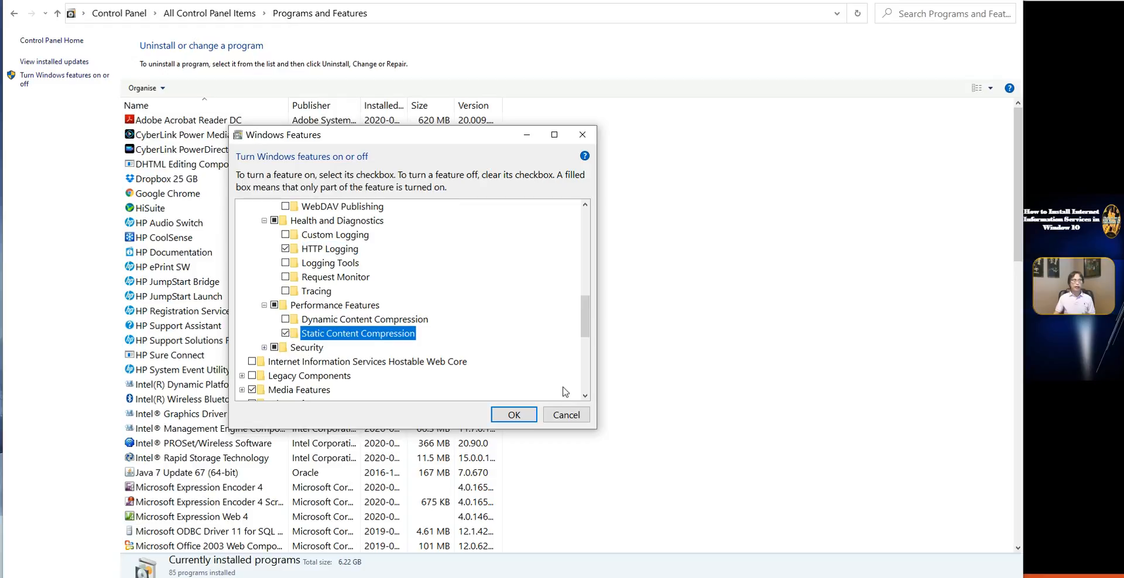
click(514, 415)
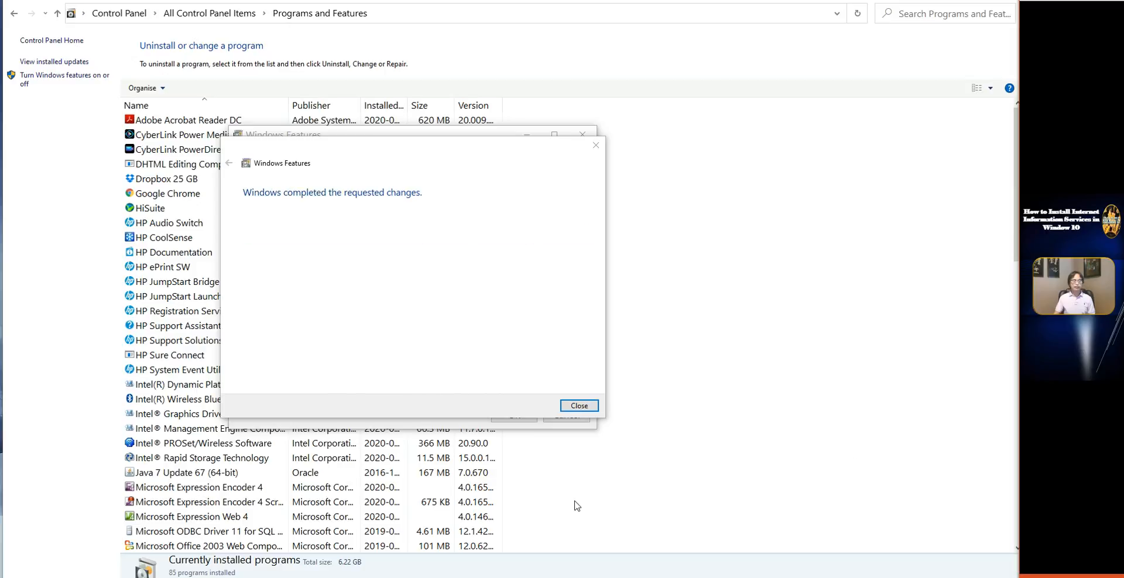
click(580, 407)
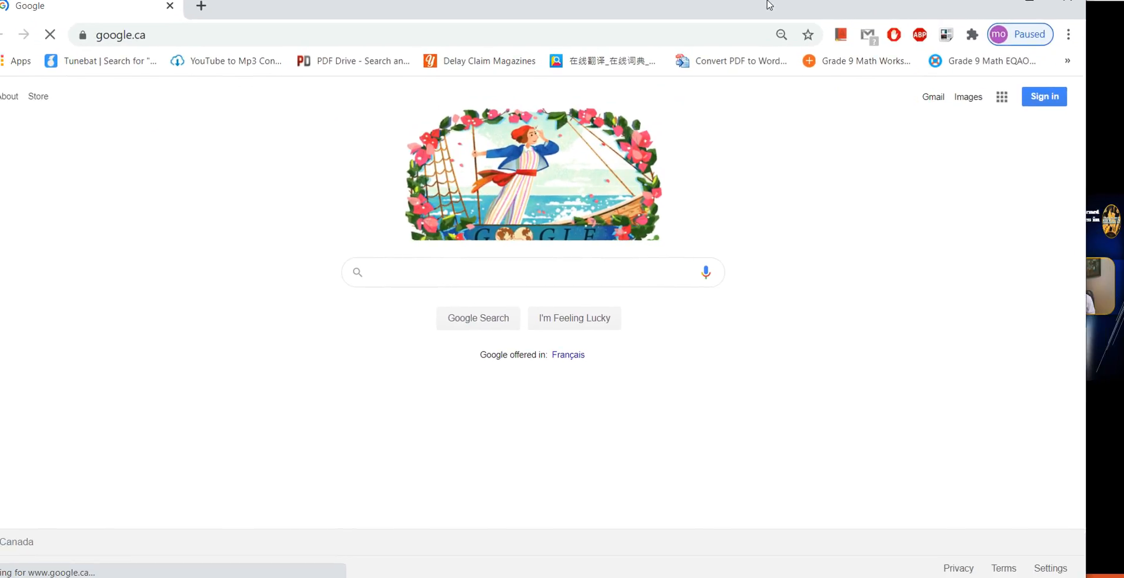
- Load localhost in the Chrome browser to check the IIS web server, then close the browser
click(242, 34)
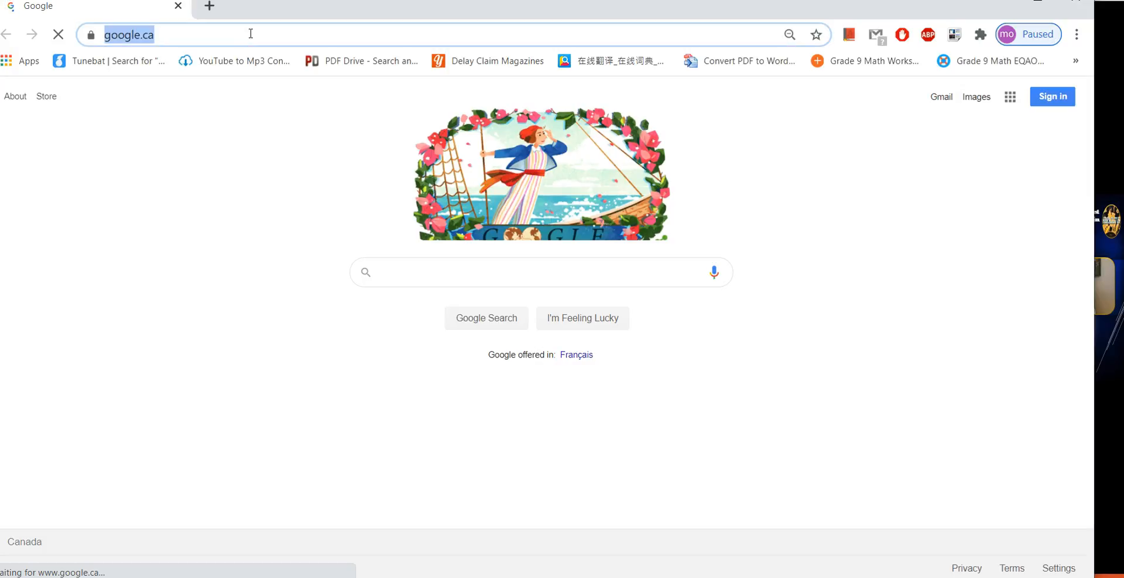
text(loc)
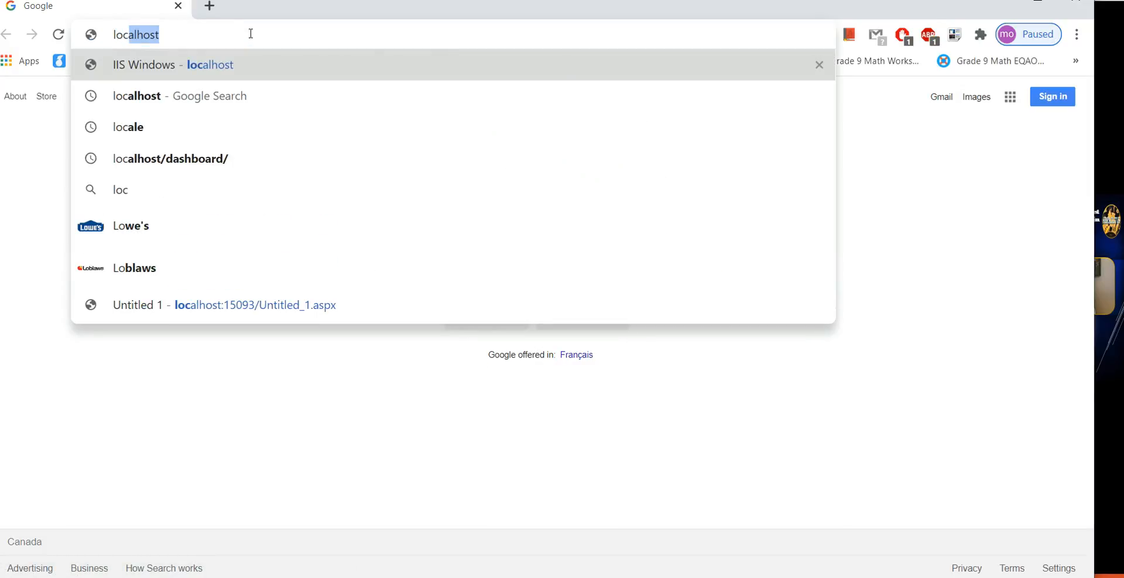
text(al)
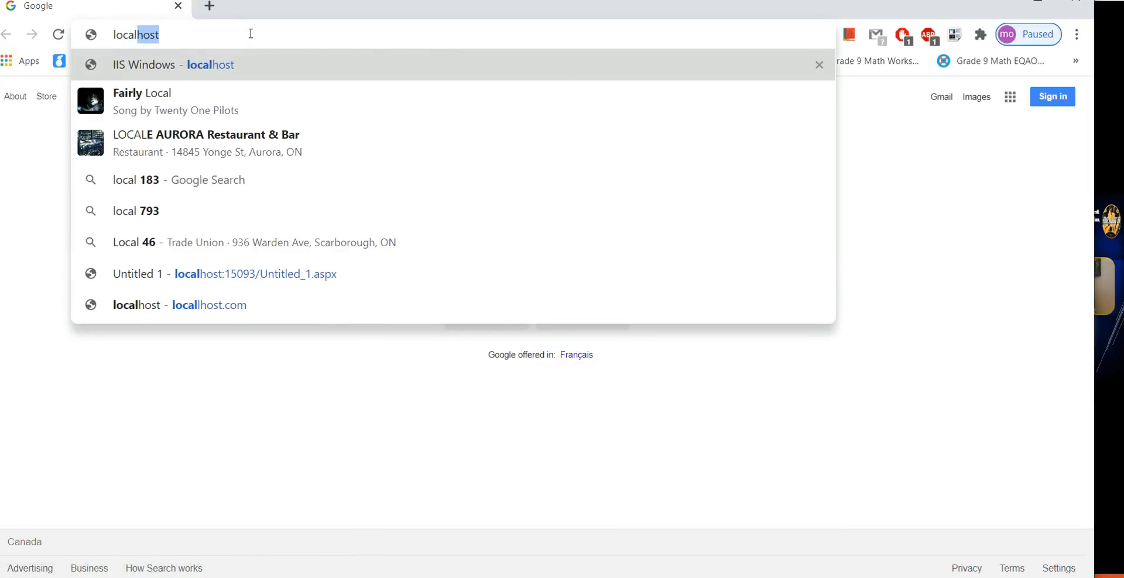
text(host)
key(Return)
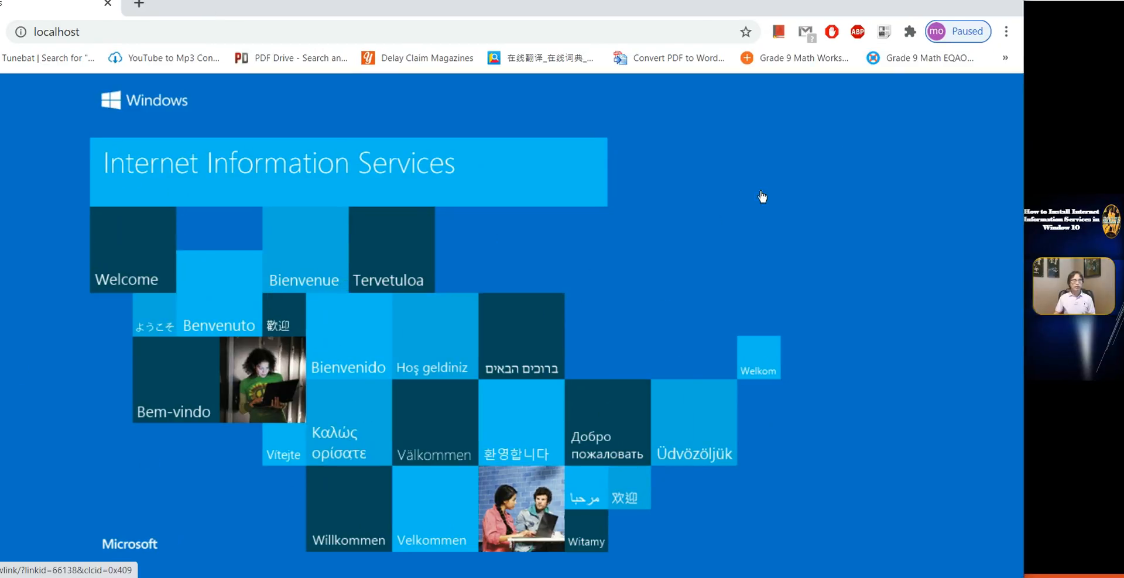
click(1005, 3)
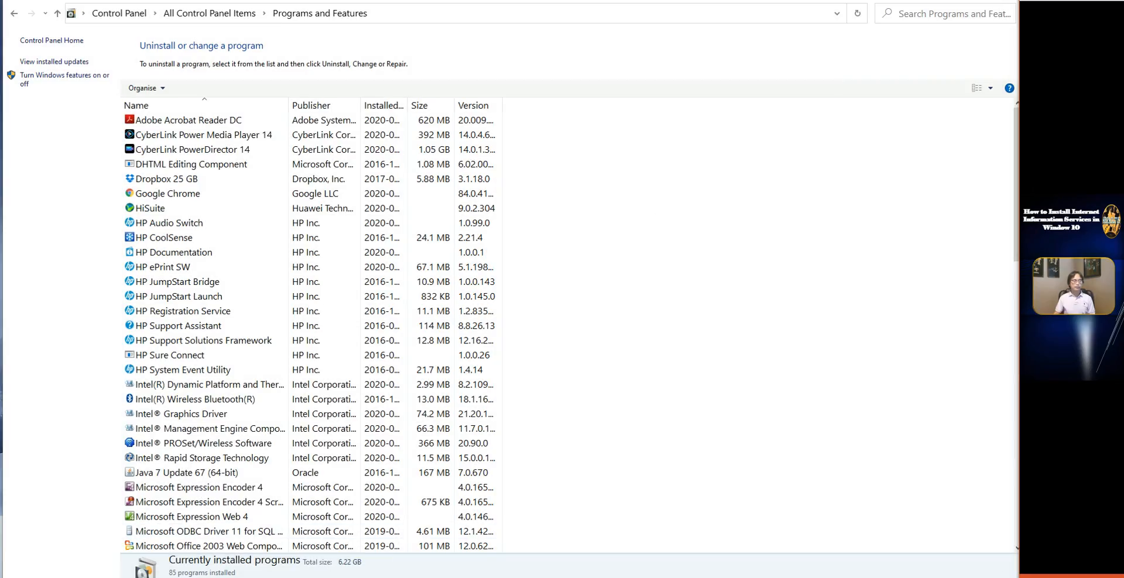
- Search Windows for "iis", open Internet Information Services (IIS) Manager and move its window fully into view
key(super+s)
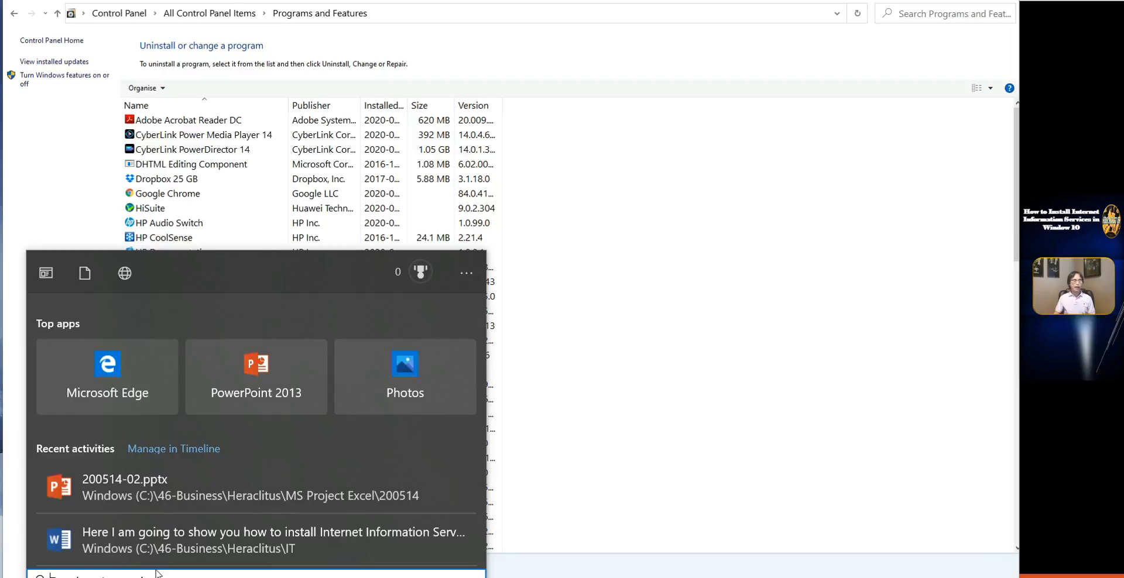
text(iis)
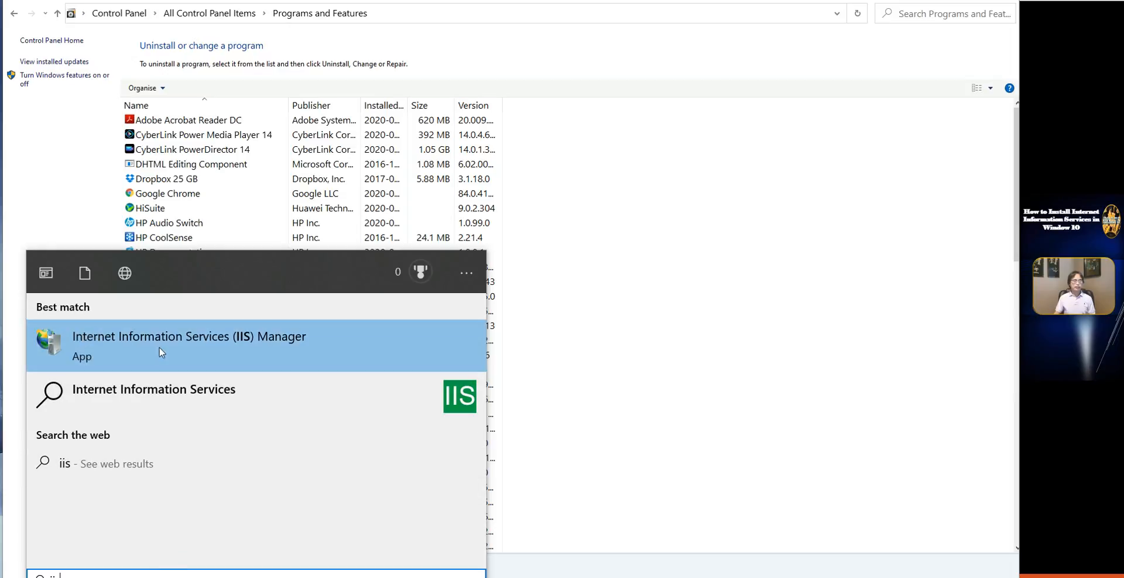
click(127, 343)
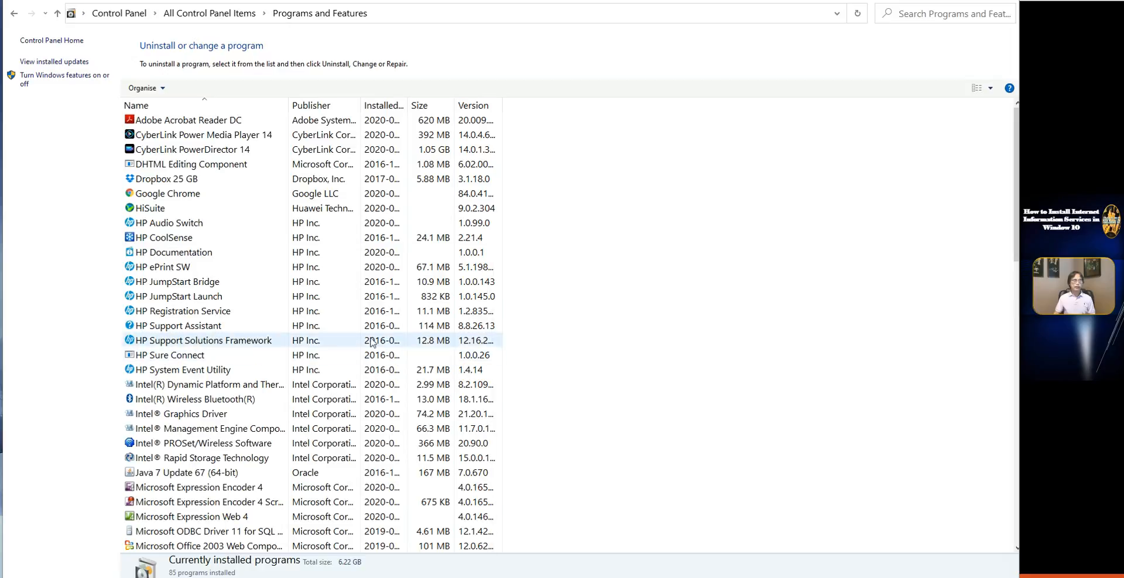
drag(1123, 62, 446, 64)
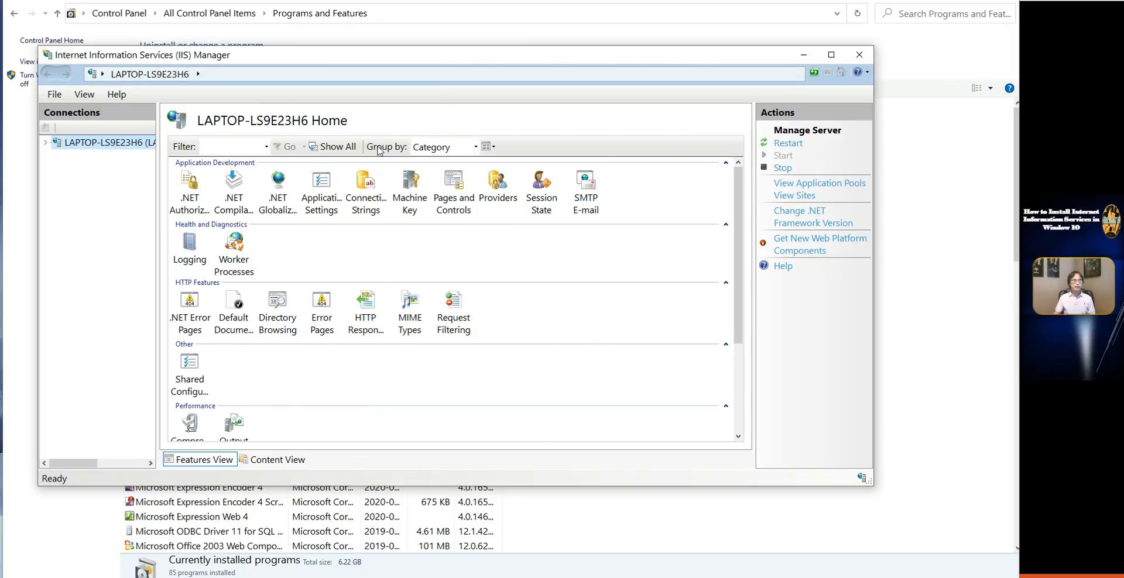
- Group the server home features by Category and look through the feature groups down to Server Components
click(477, 147)
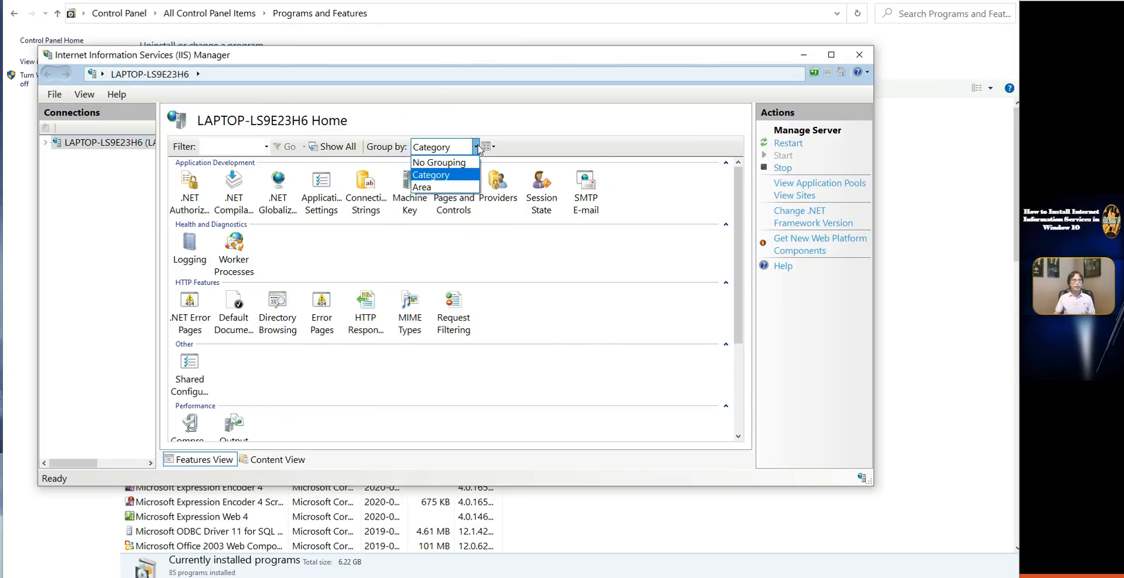
click(439, 175)
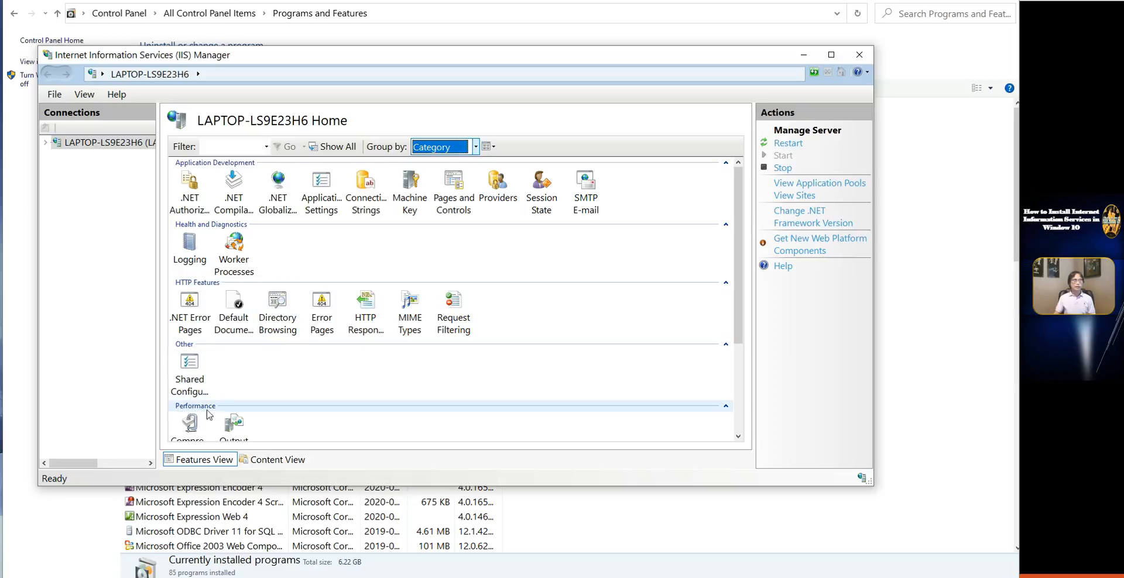
scroll(197, 412, down, 3)
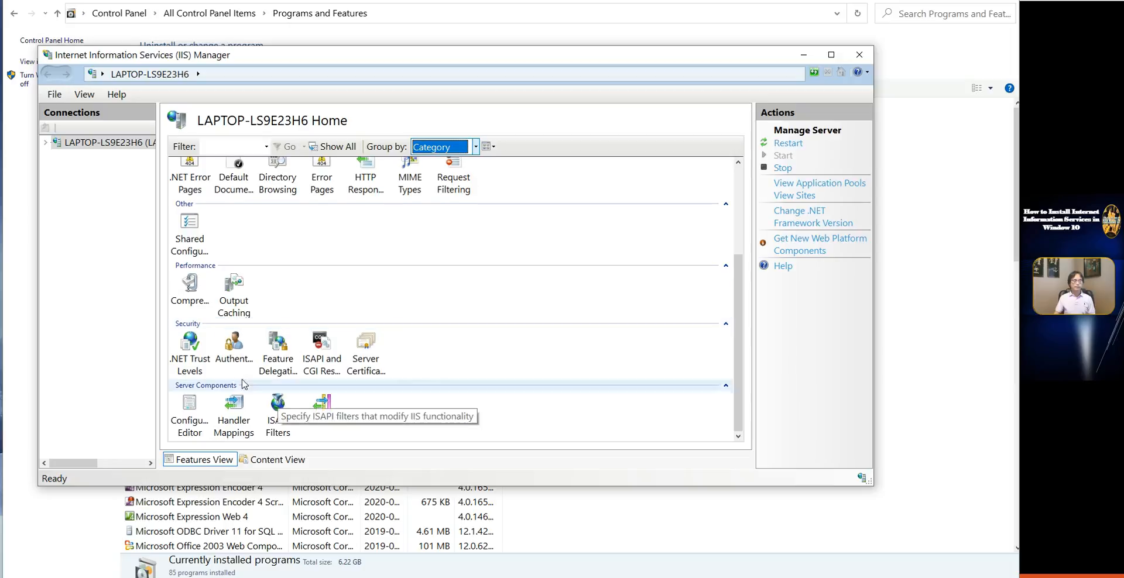